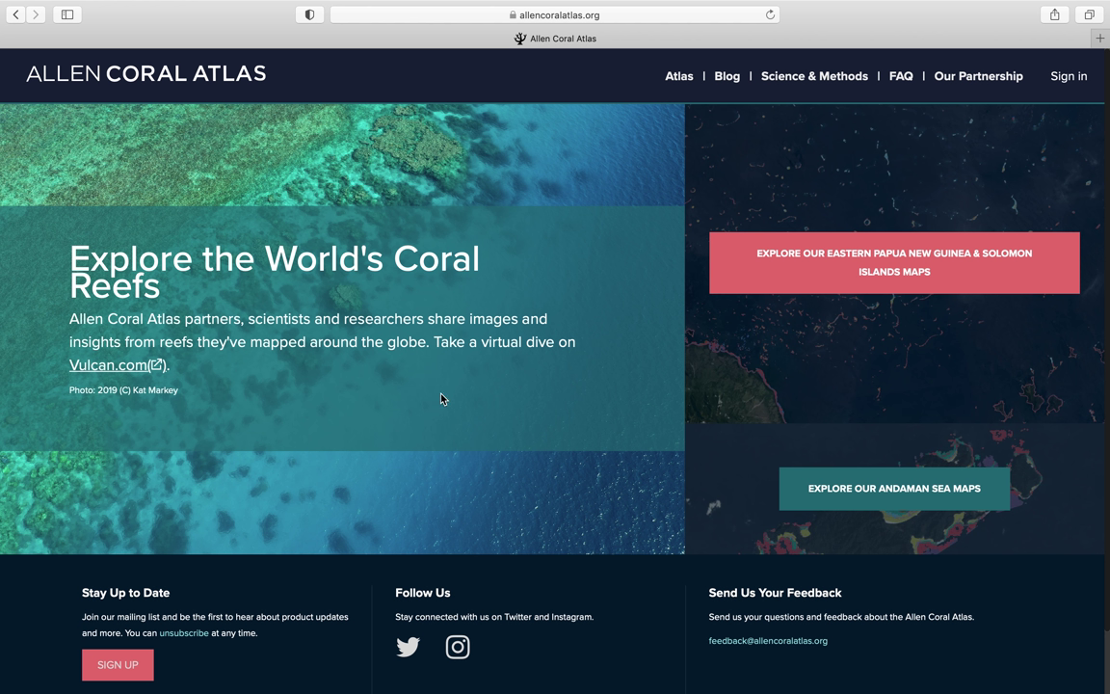
Step: Open the Atlas world map with Benthic Map, Labels and Base Map layers, dismissing the welcome dialog
left_click(677, 77)
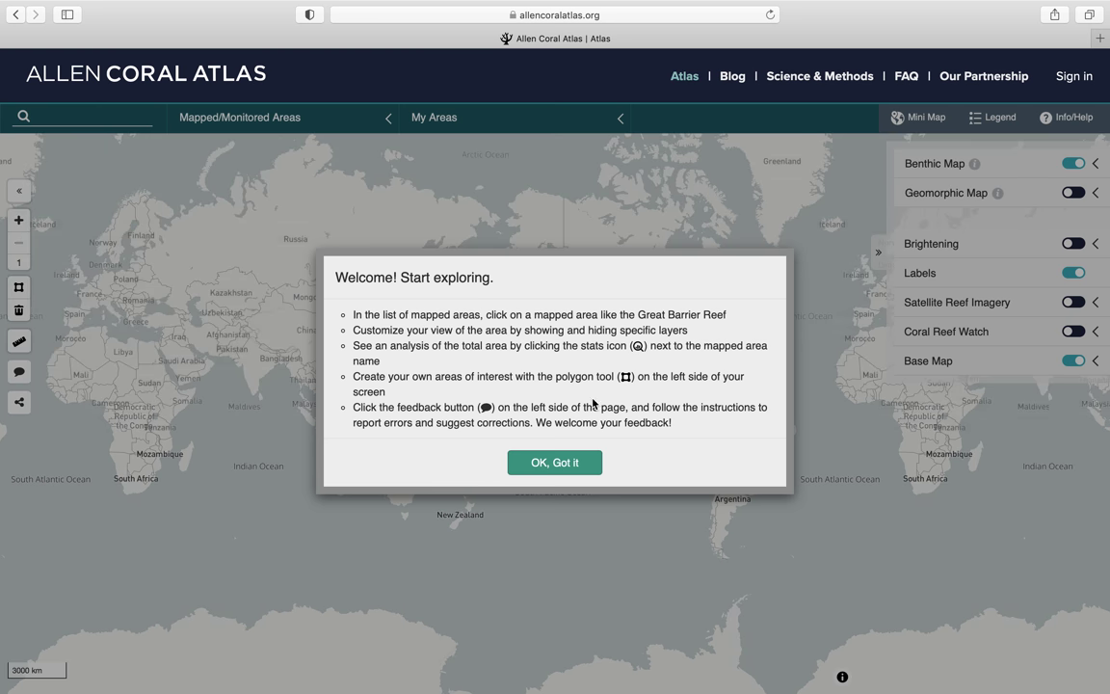
left_click(561, 465)
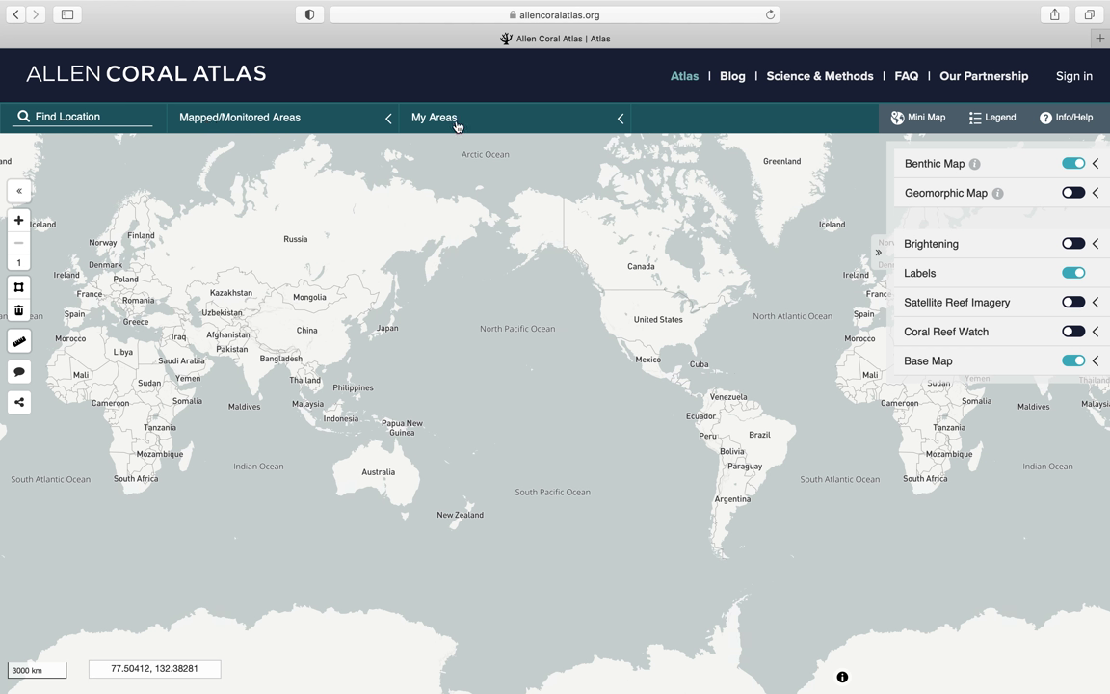
left_click(387, 122)
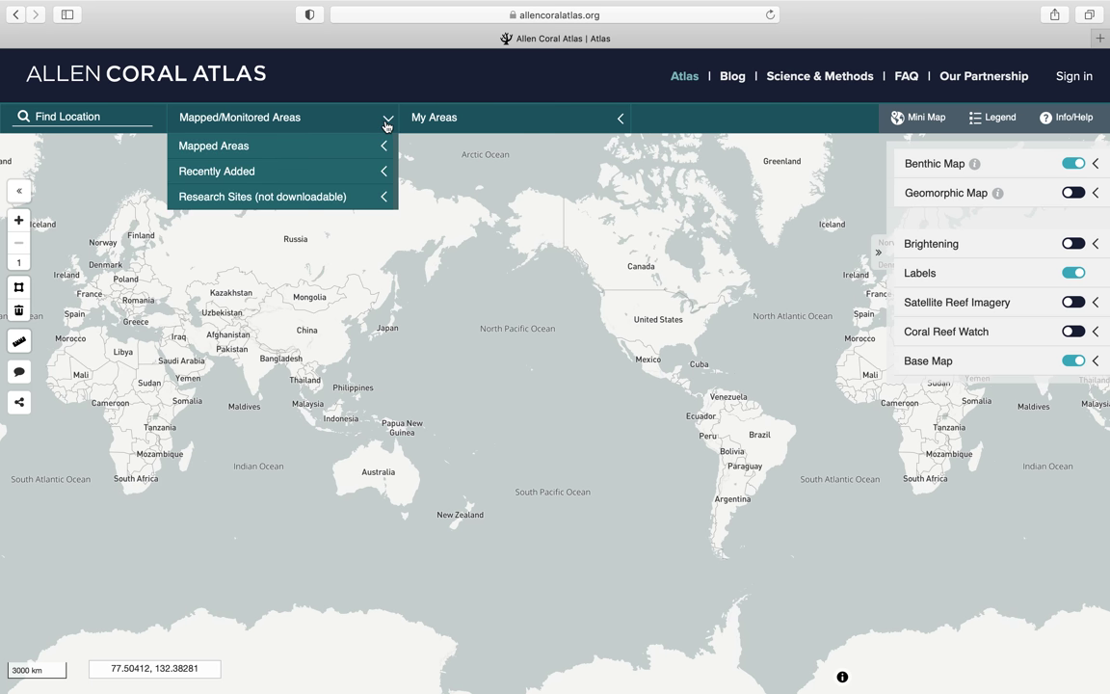
Step: Go to the Western Micronesia mapped area and bring Palau toward the map centre
left_click(243, 148)
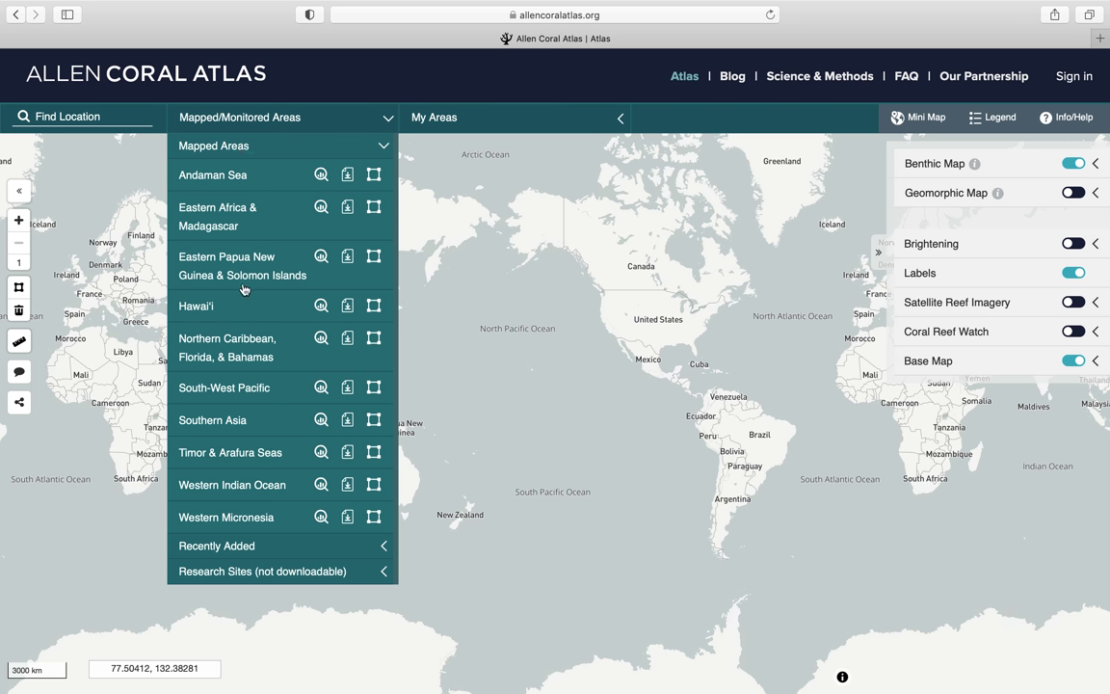
left_click(217, 520)
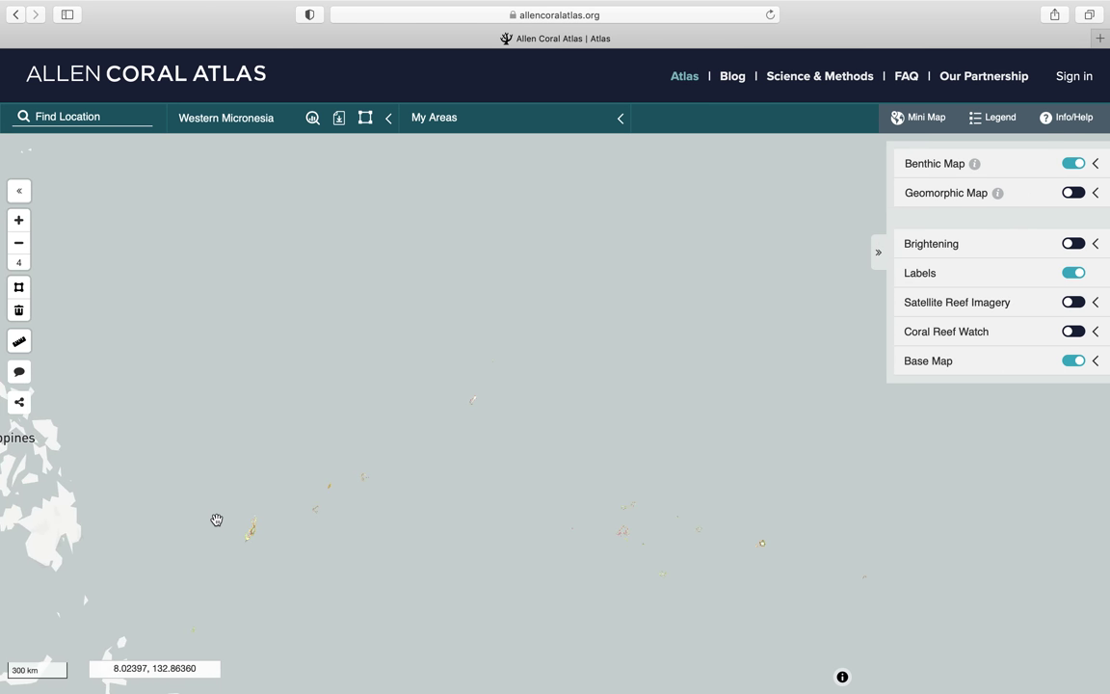
left_click(278, 517)
left_click_drag(278, 517, 609, 281)
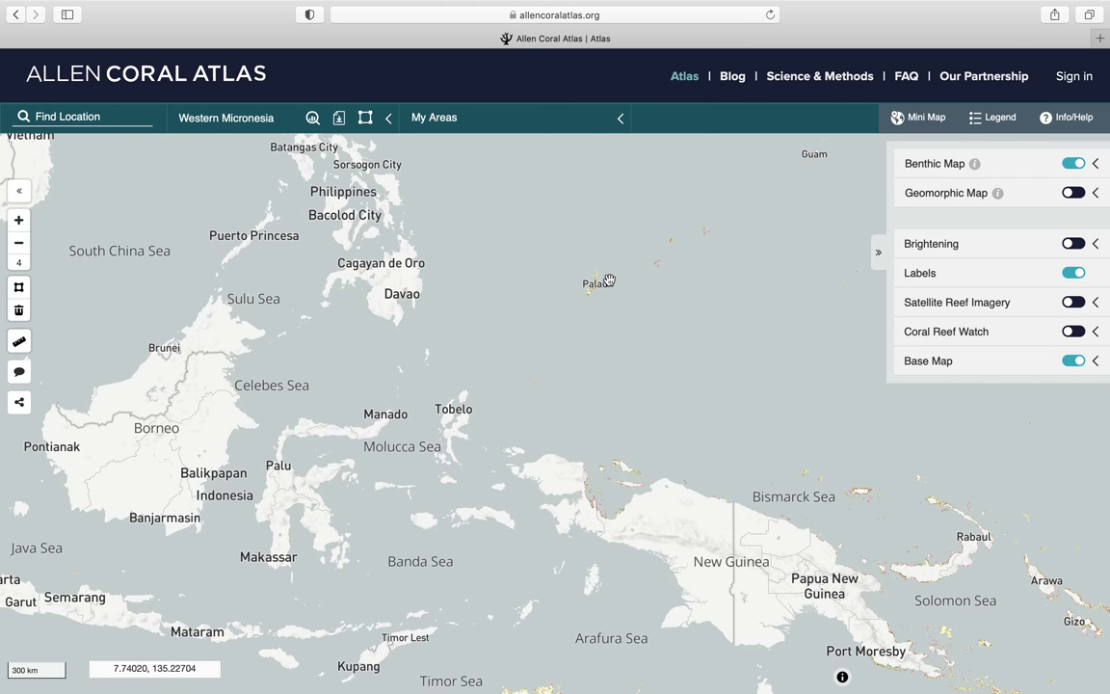
Step: Zoom in three levels and keep Palau's benthic-colored reefs centred
left_click(18, 220)
left_click(18, 221)
left_click_drag(696, 235, 590, 607)
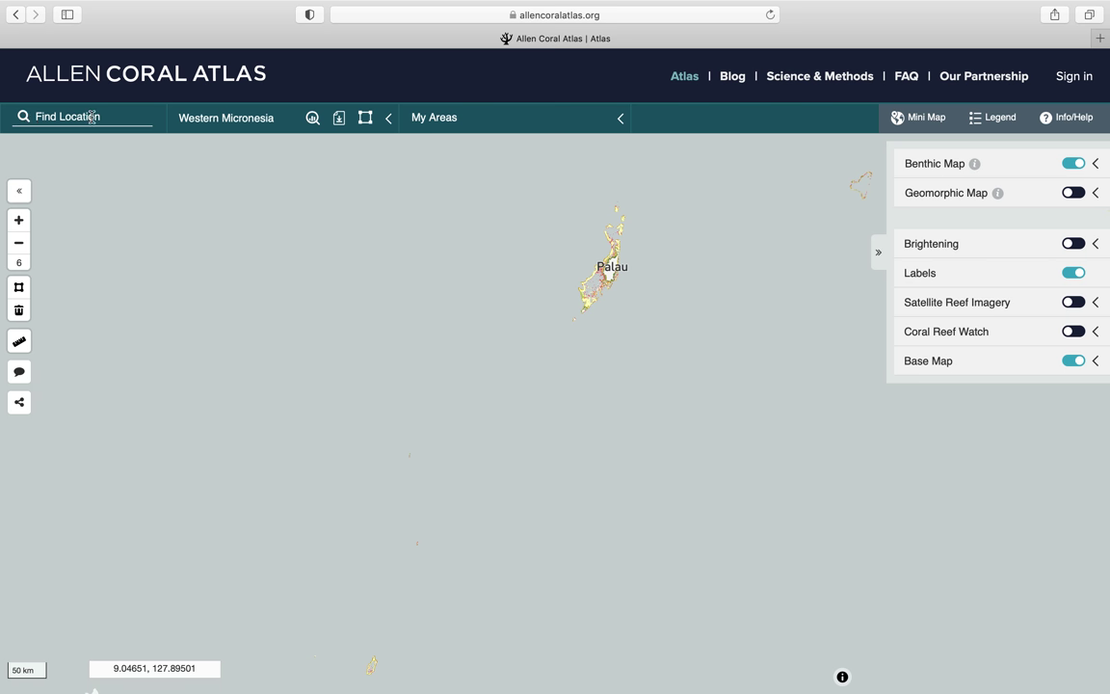
left_click_drag(525, 317, 436, 382)
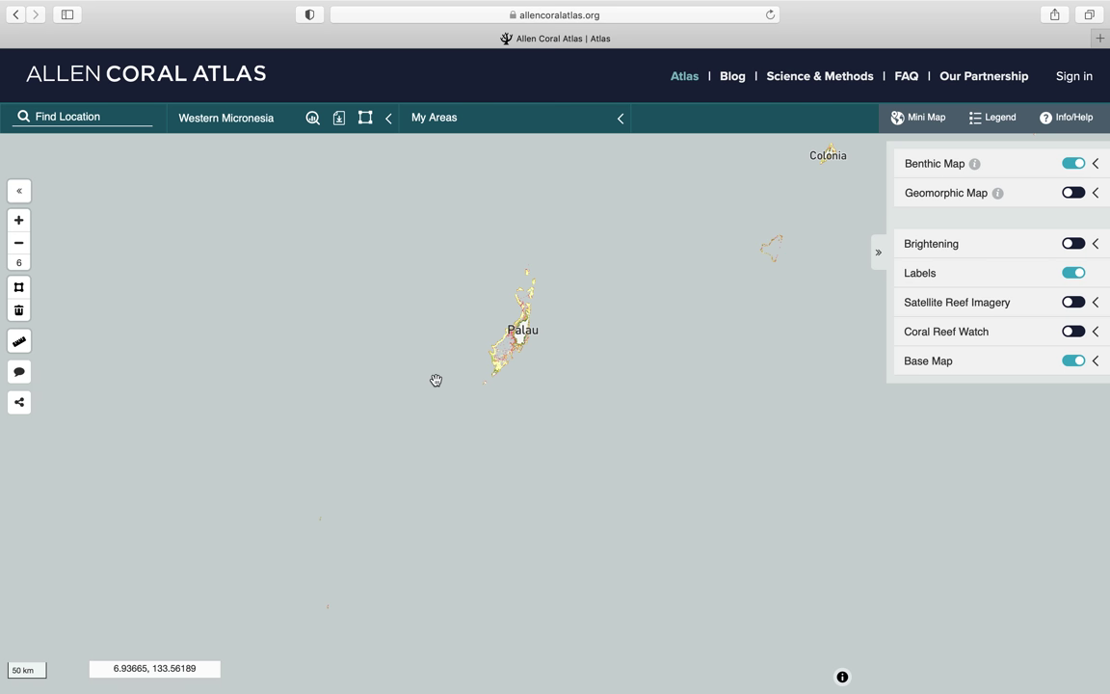
left_click(25, 226)
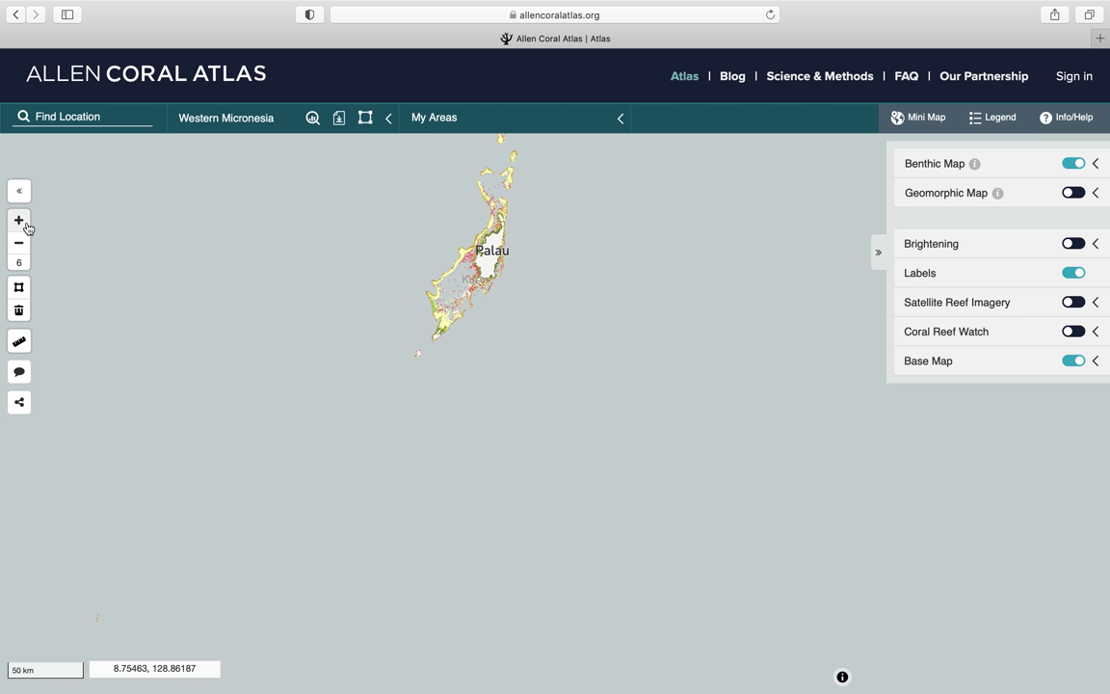
left_click_drag(523, 333, 539, 375)
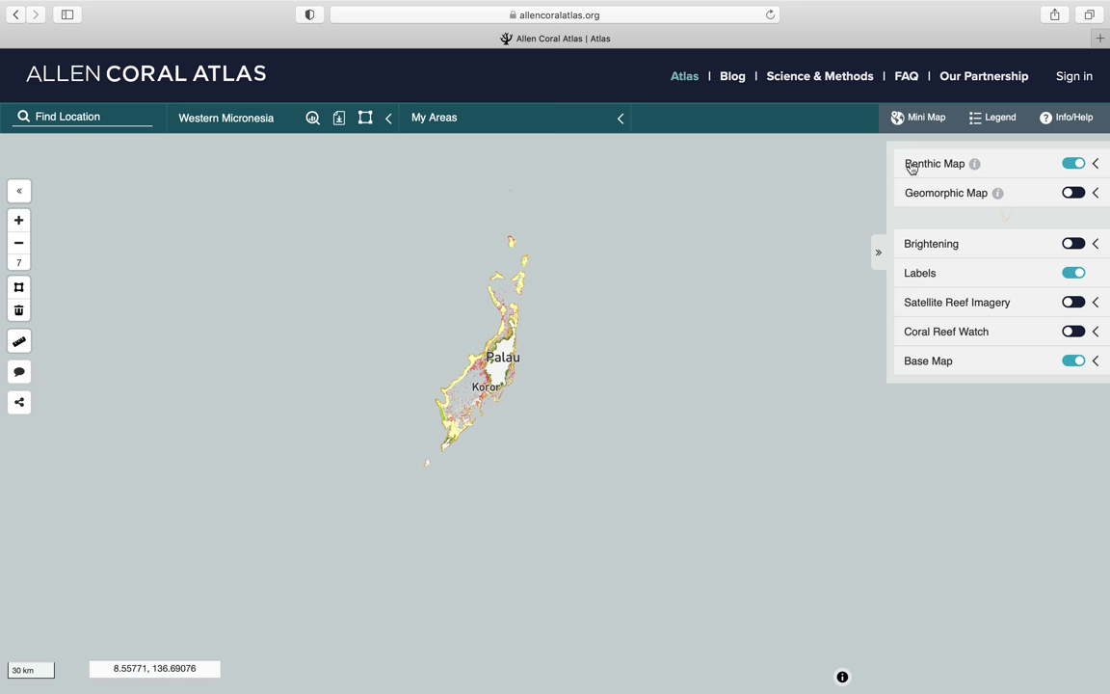
Step: Show the legend of six benthic classes (to 10m) and place it beside Palau
left_click(1095, 164)
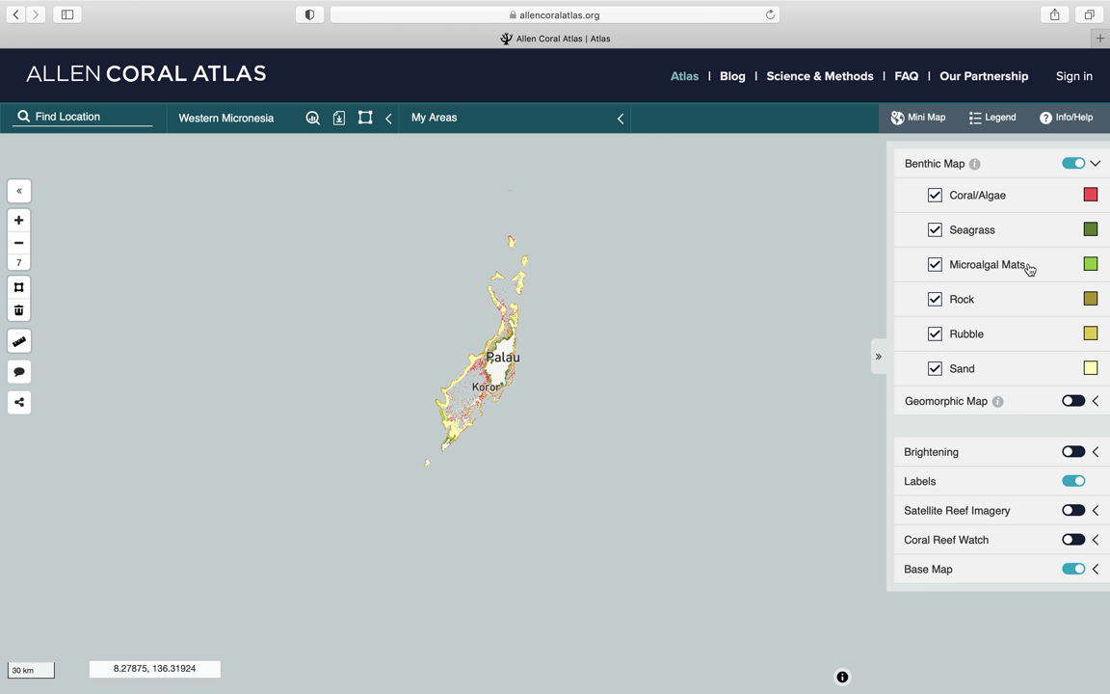
left_click(987, 121)
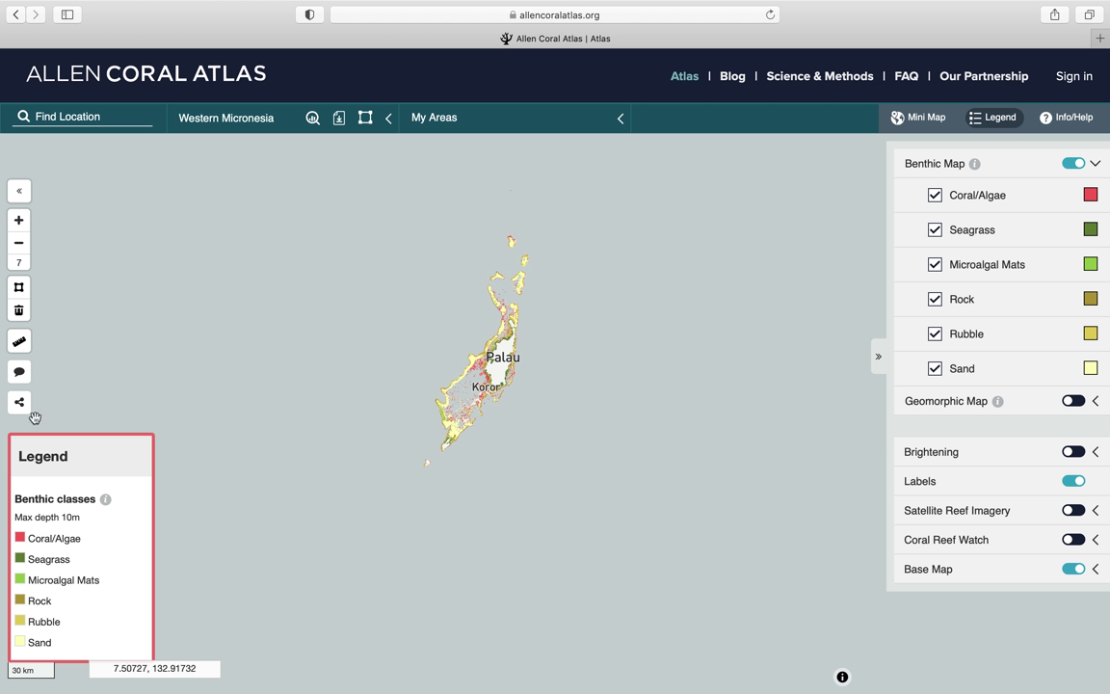
left_click_drag(102, 466, 231, 249)
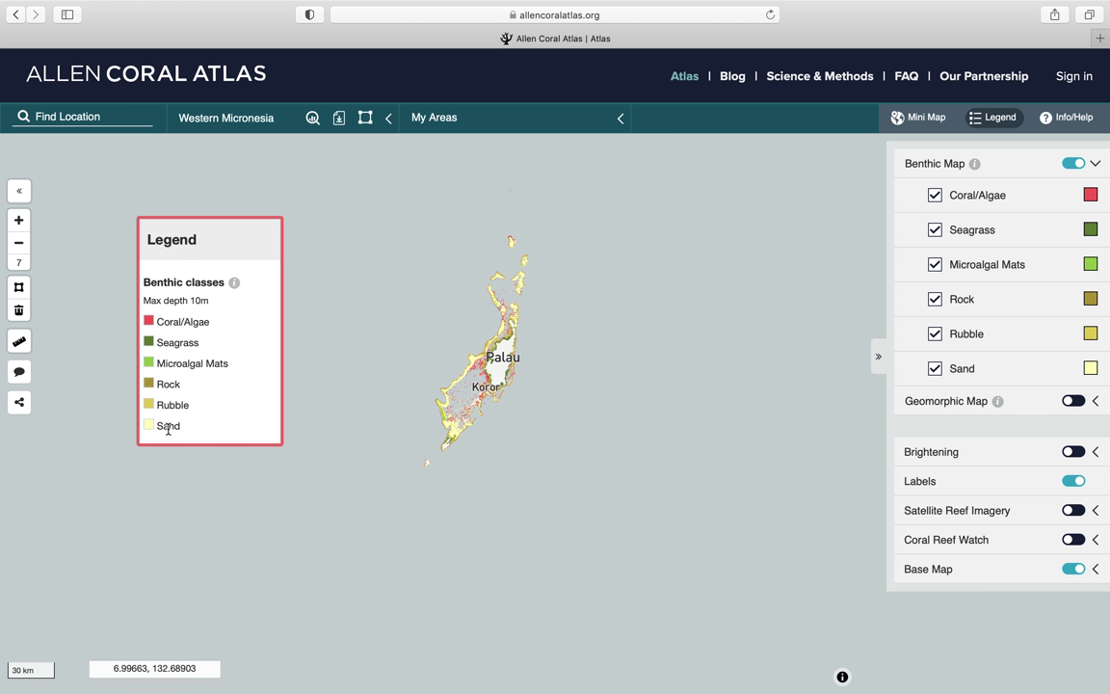
left_click(1094, 163)
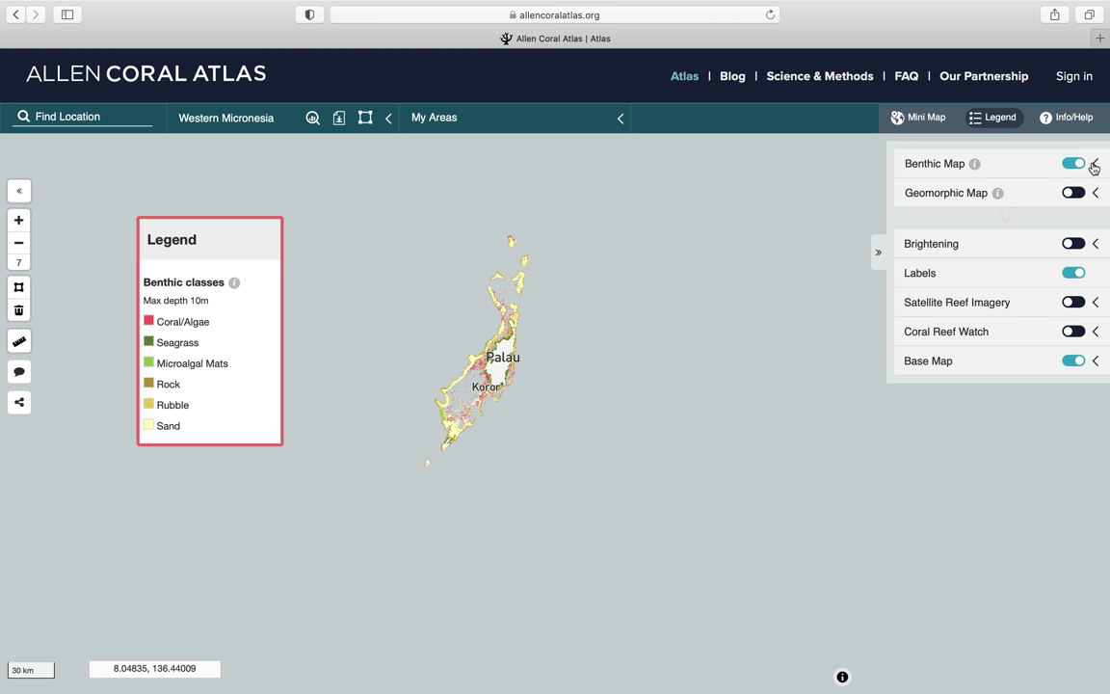
Step: Replace the Benthic Map layer with the Geomorphic Map over Satellite Reef Imagery
left_click(1073, 165)
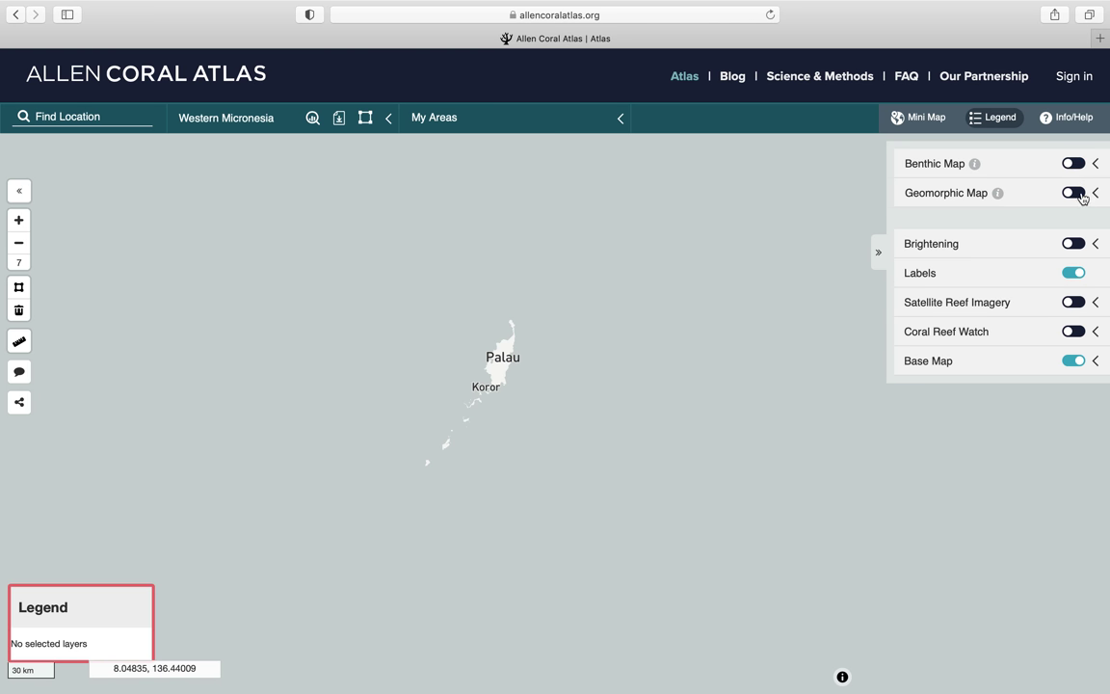
left_click(1079, 196)
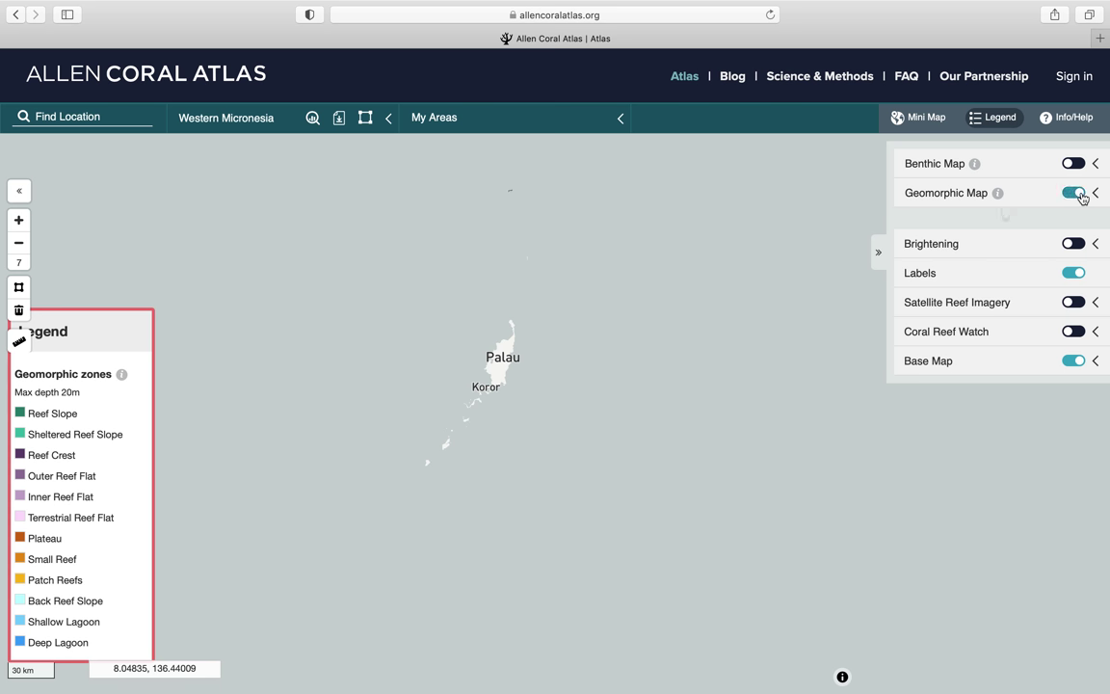
left_click(1075, 193)
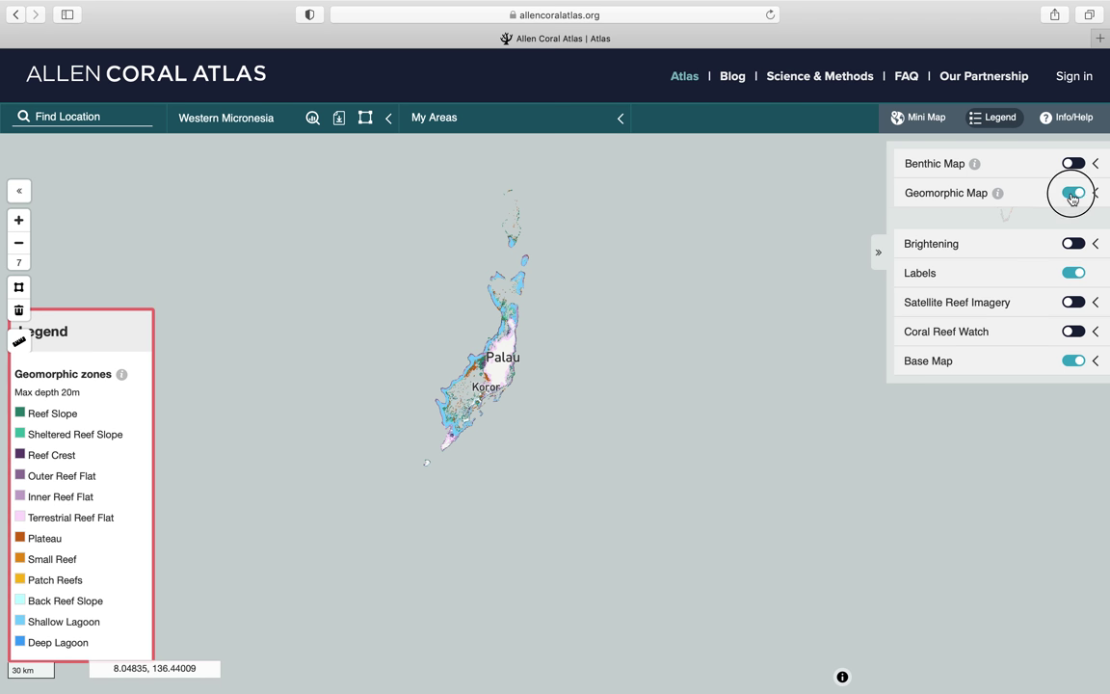
left_click(1080, 304)
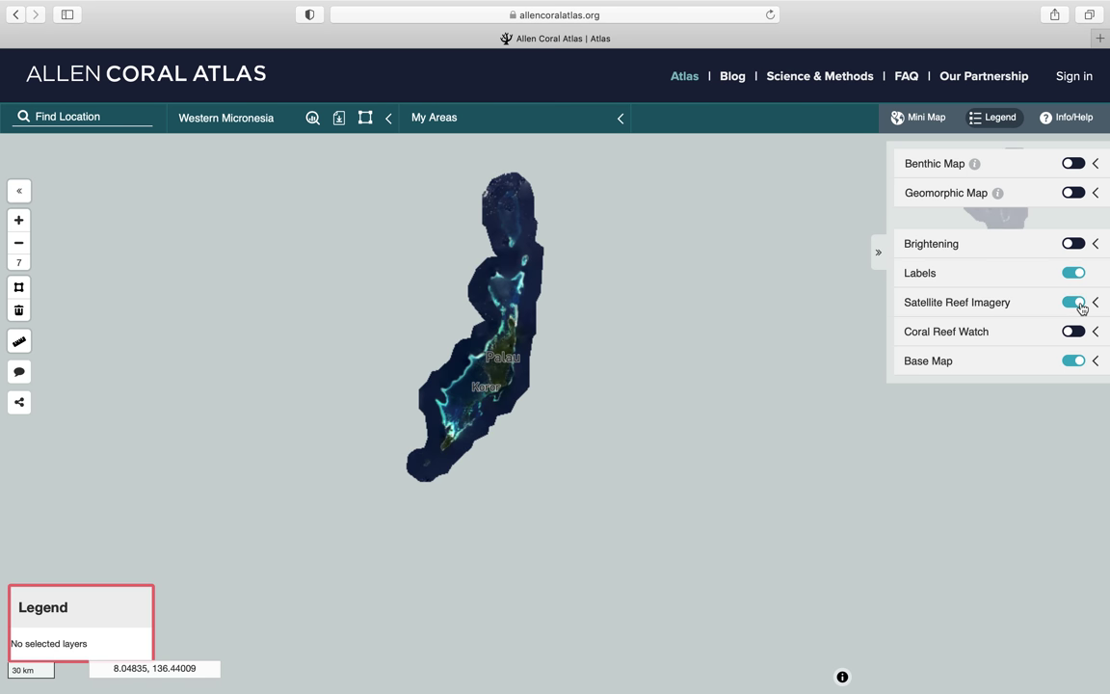
left_click(1076, 194)
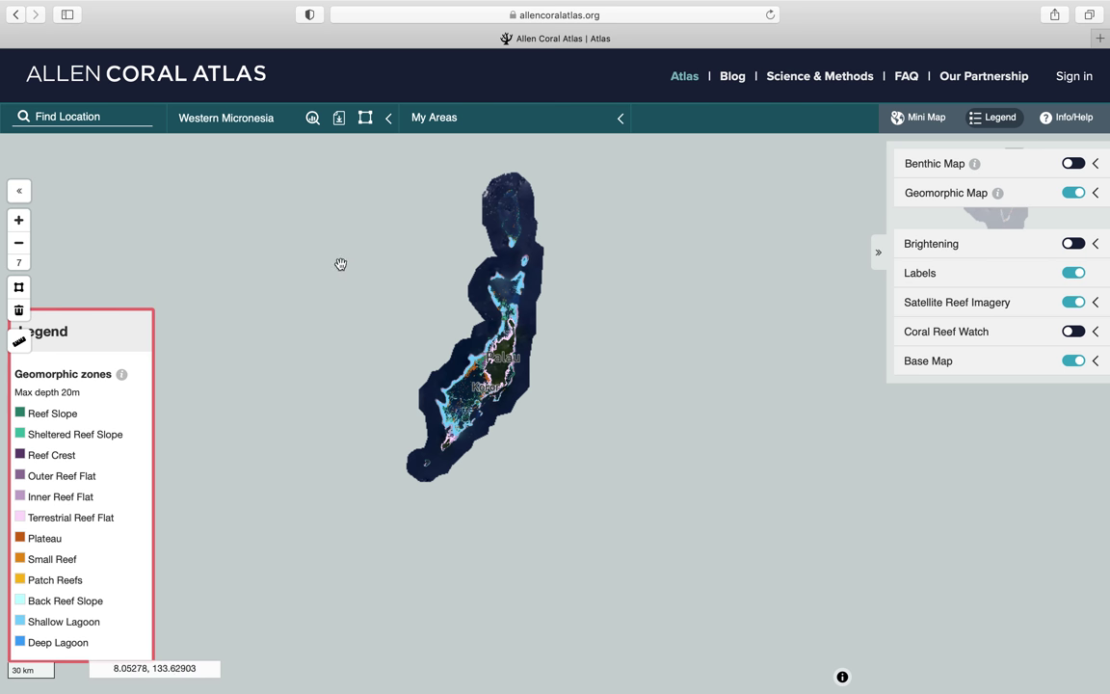
Step: Move the geomorphic legend off the edge, zoom in one level and recentre on Palau
left_click_drag(125, 318, 216, 291)
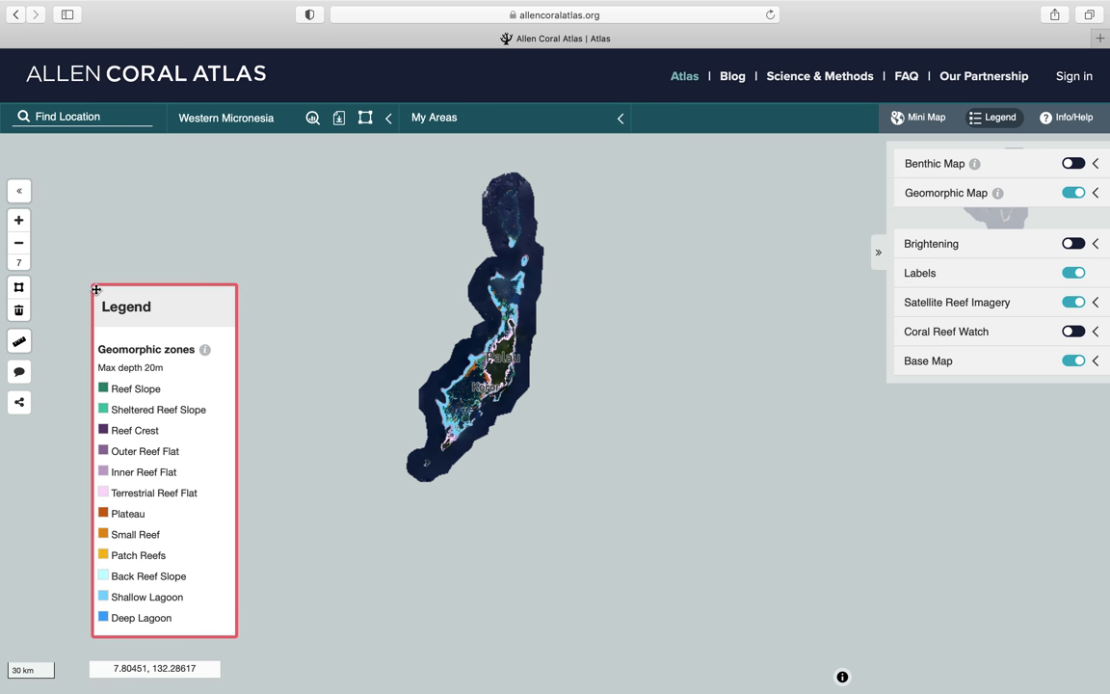
left_click(19, 220)
left_click_drag(269, 226, 433, 325)
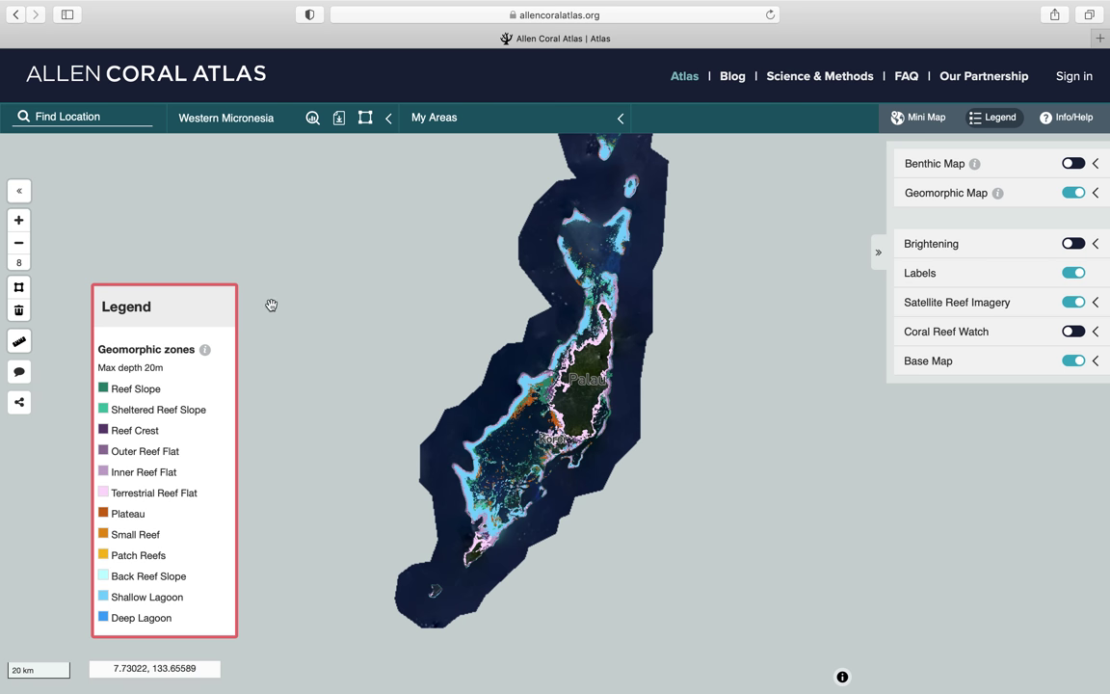
left_click(19, 290)
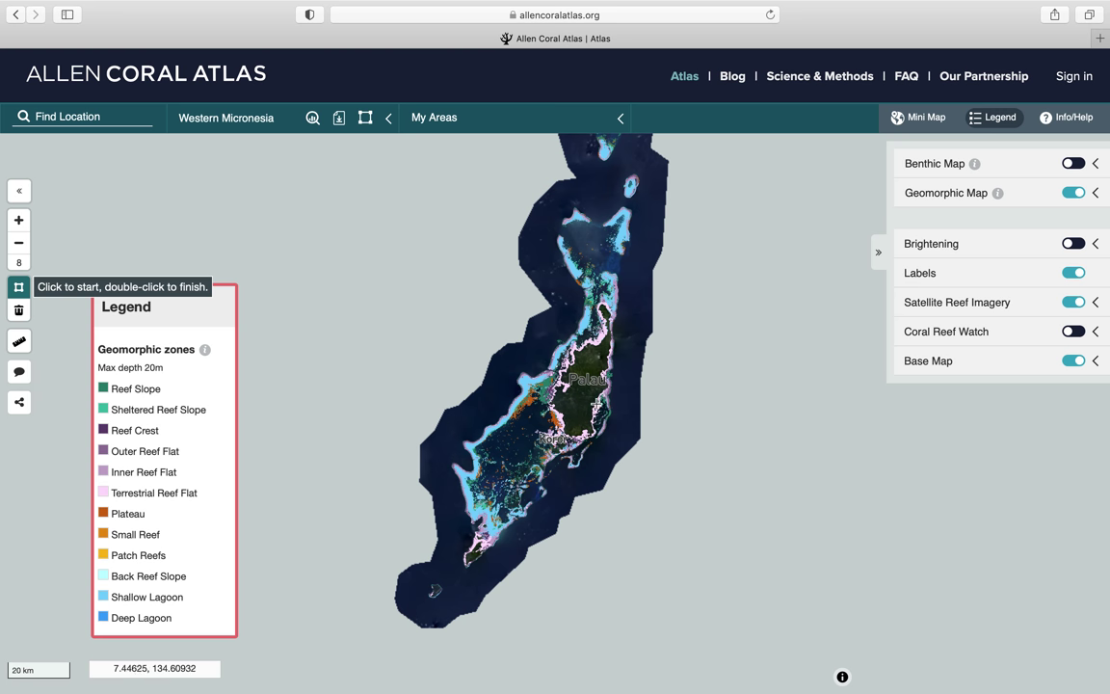
Step: Zoom in two levels and bring Babeldaob's western reef into view
left_click(18, 221)
left_click(18, 221)
left_click_drag(371, 292, 468, 334)
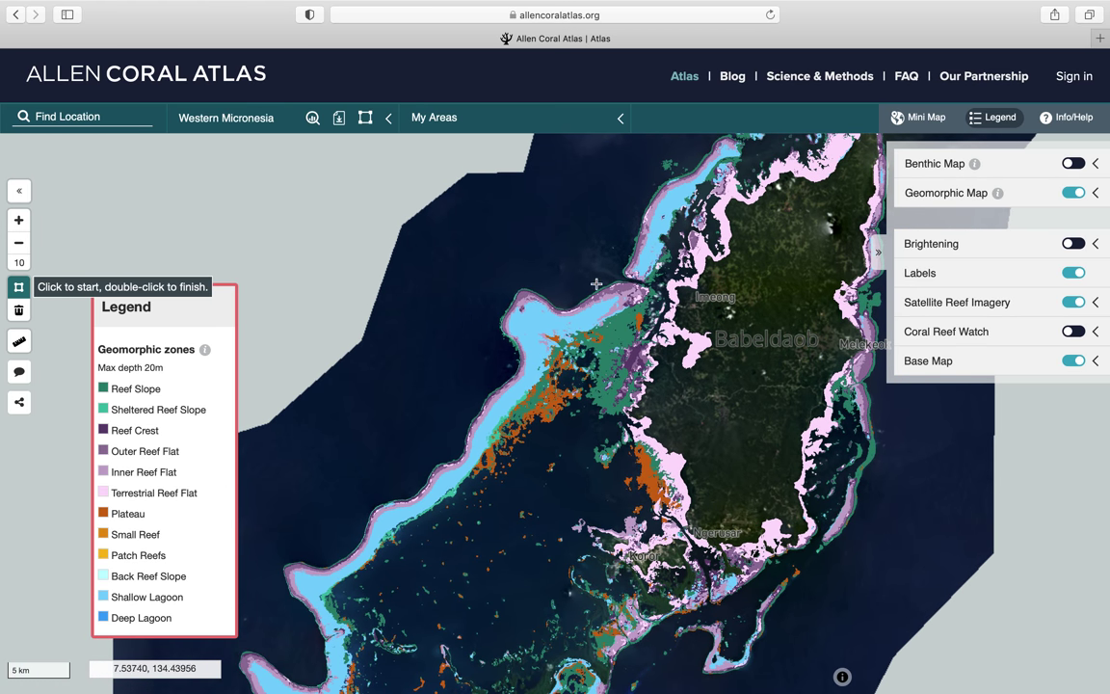
Step: Draw a four-corner area there, review its 28.649 km² / 21.71 km² mapped stats, and close them
left_click(595, 280)
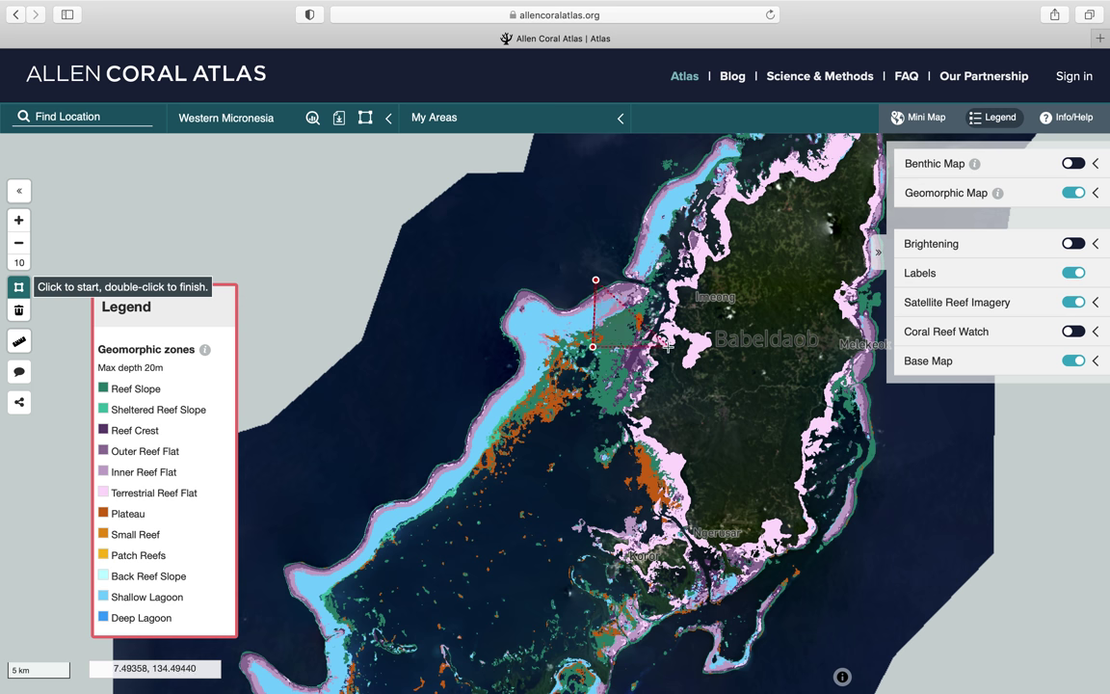
left_click(592, 346)
left_click(659, 344)
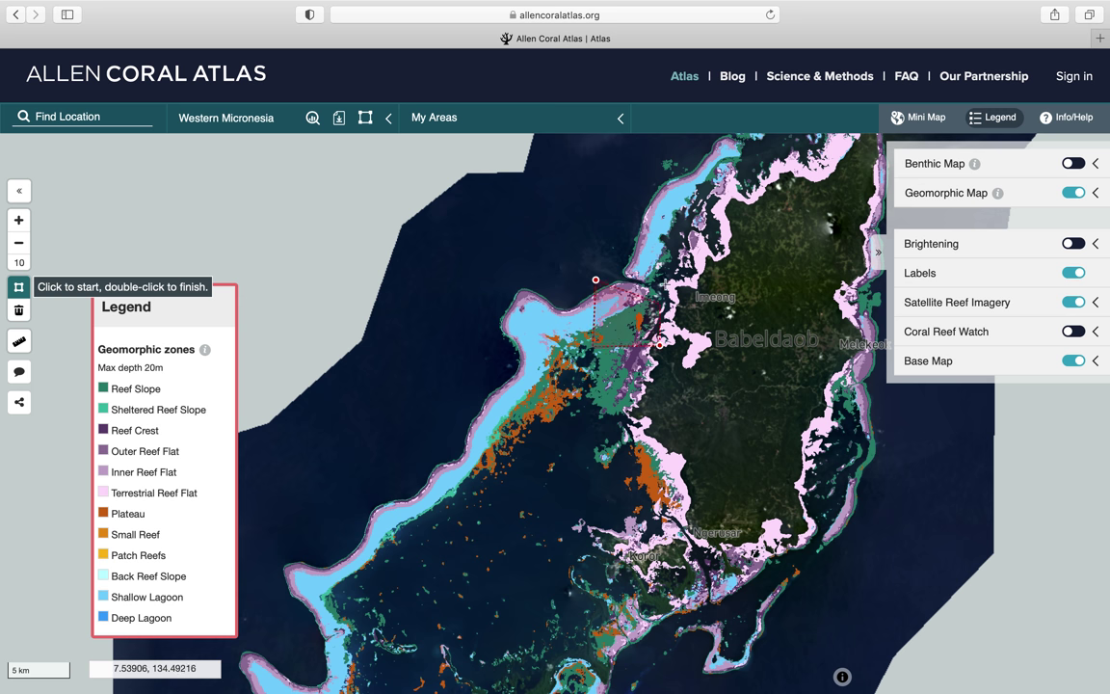
double_click(664, 281)
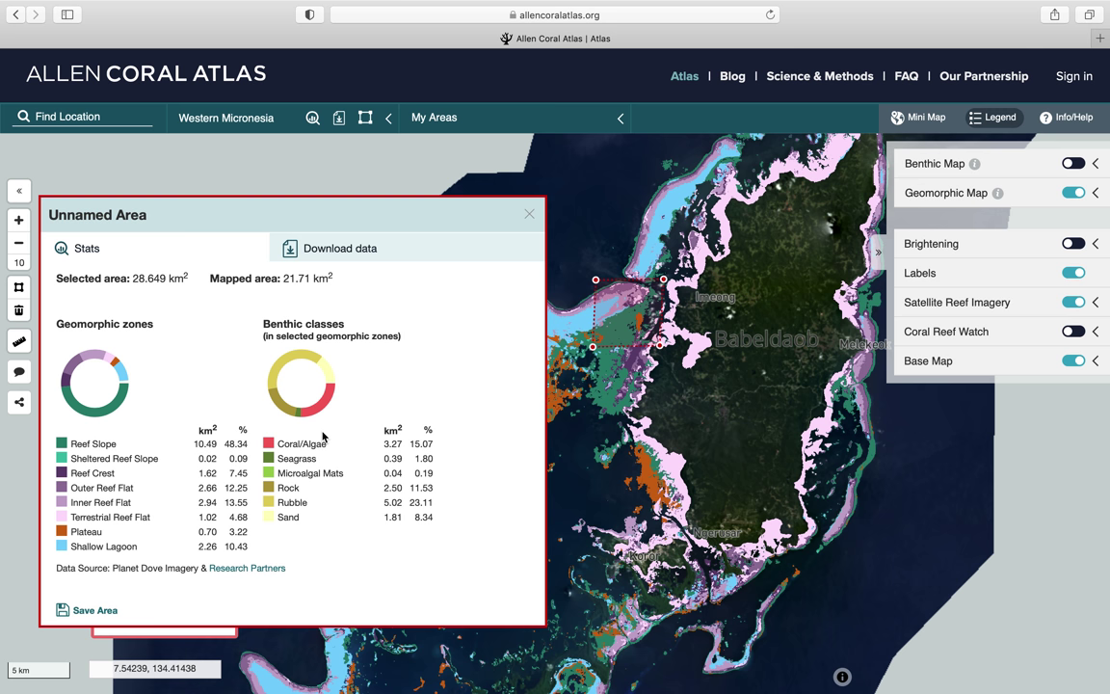
left_click(532, 216)
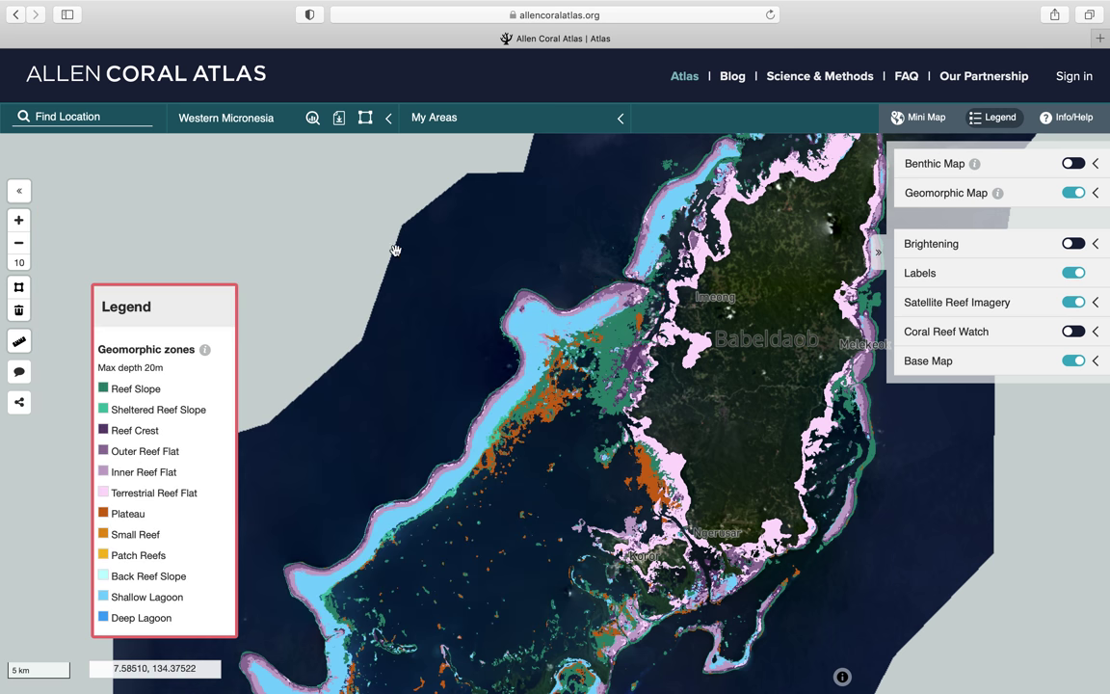
Step: Measure a 10.005 km line across Palau's western lagoon with the ruler, then clear it
left_click(19, 342)
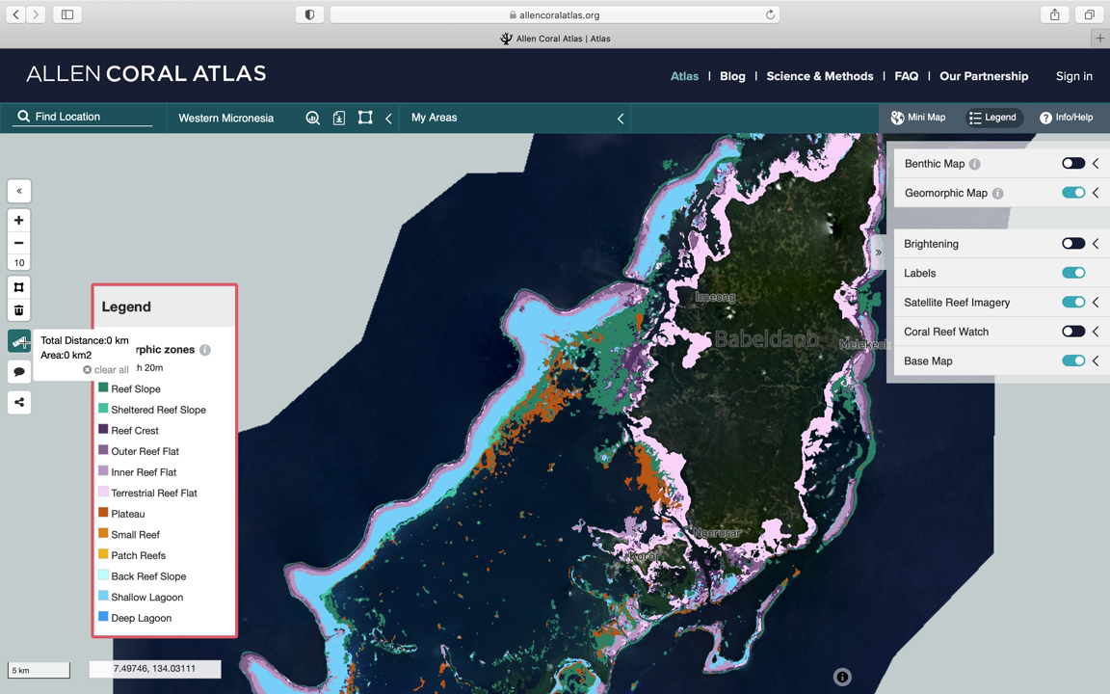
left_click(521, 289)
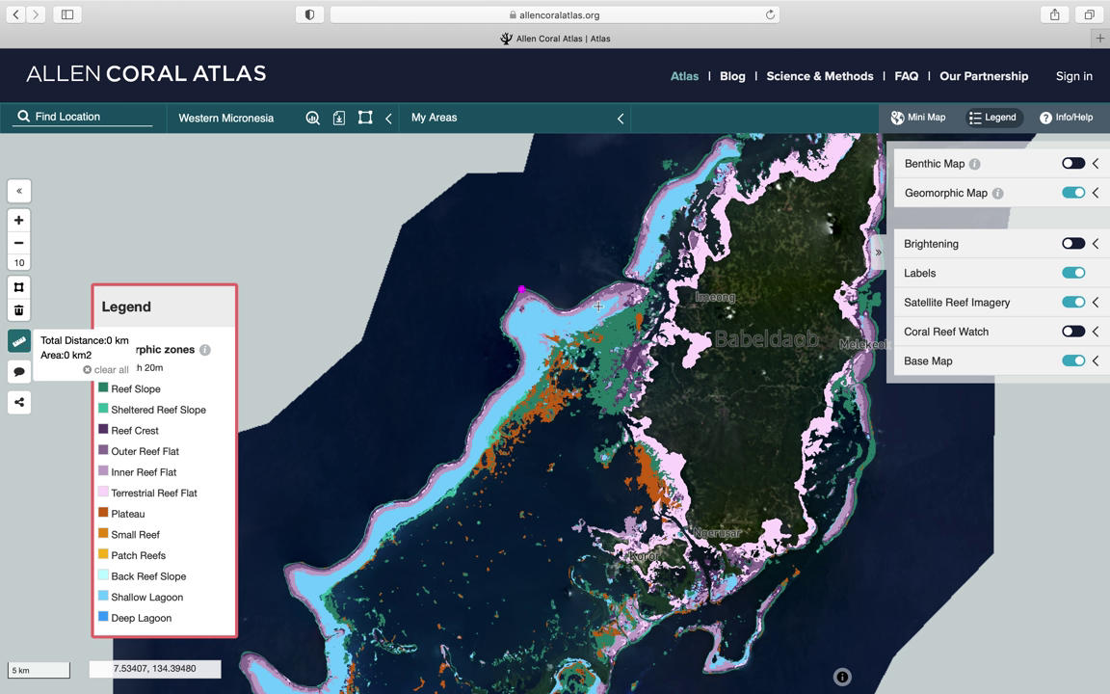
left_click(646, 287)
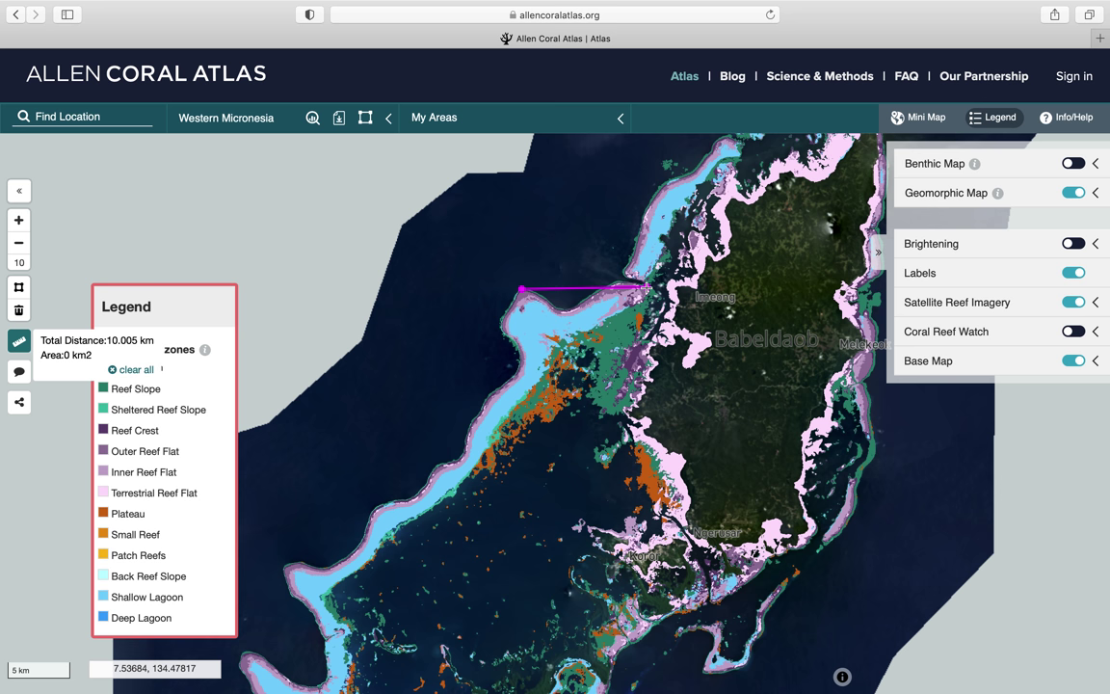
left_click(19, 341)
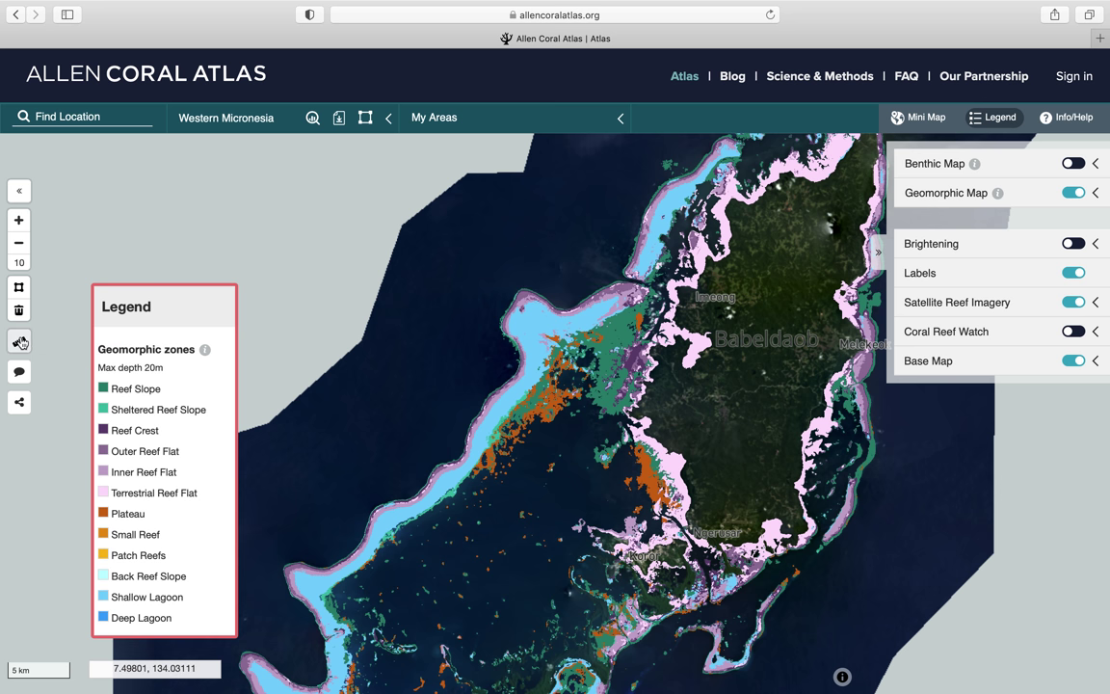